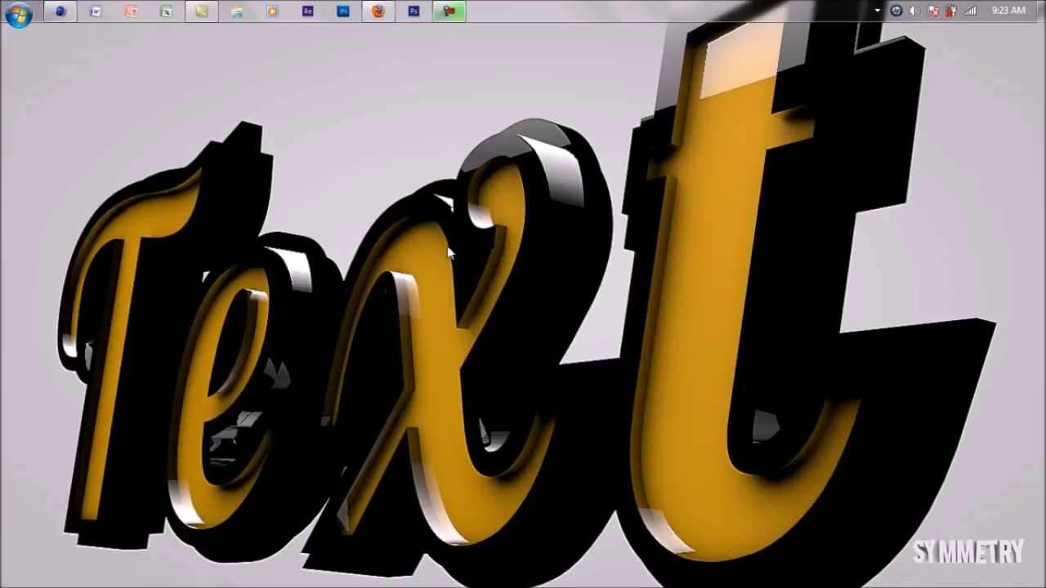
Delete the camera from the scene, then start and stop a quick viewport test render.
left_click(64, 13)
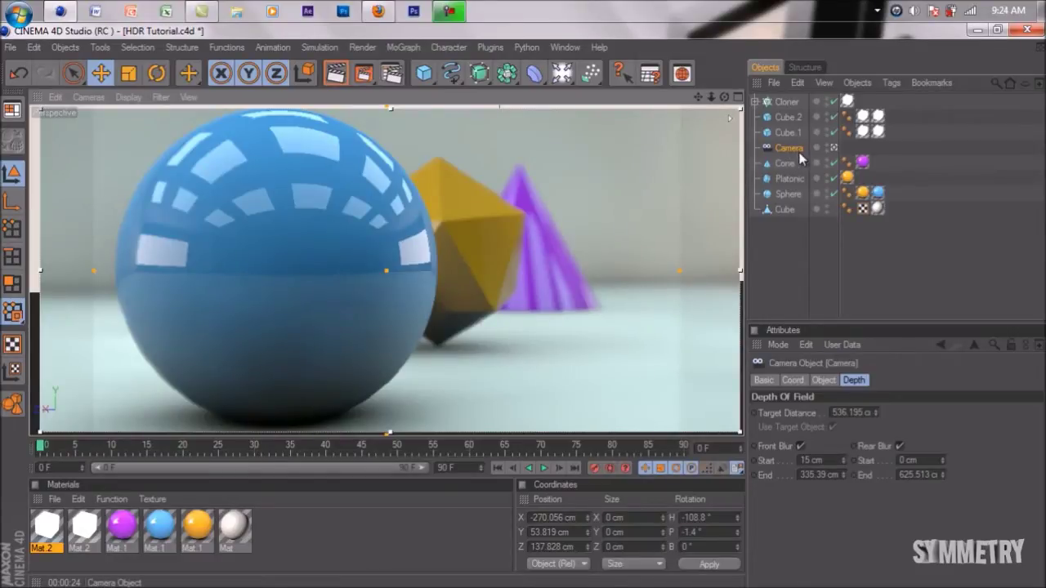
key("Delete")
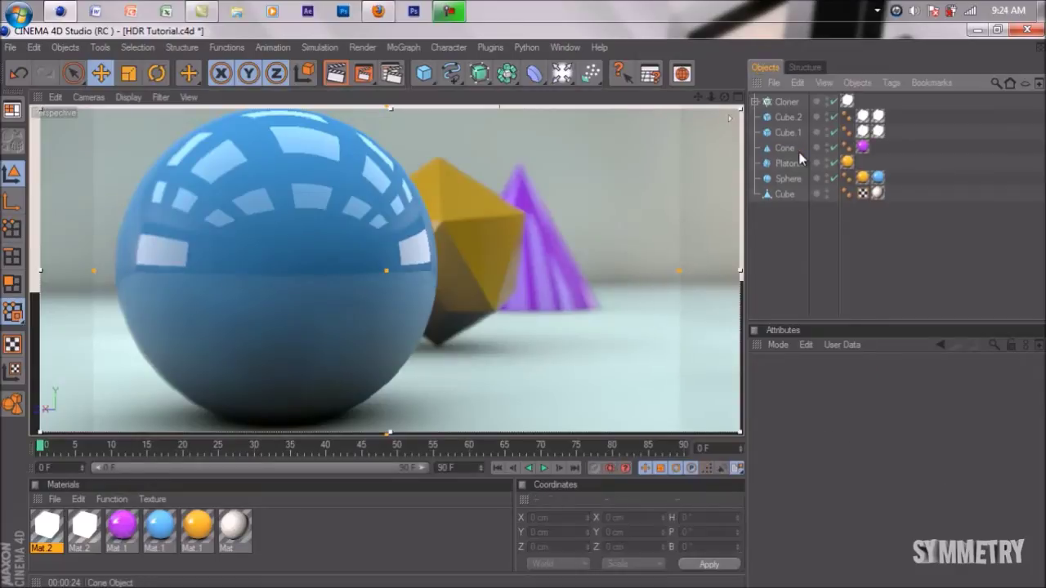
key("ctrl+r")
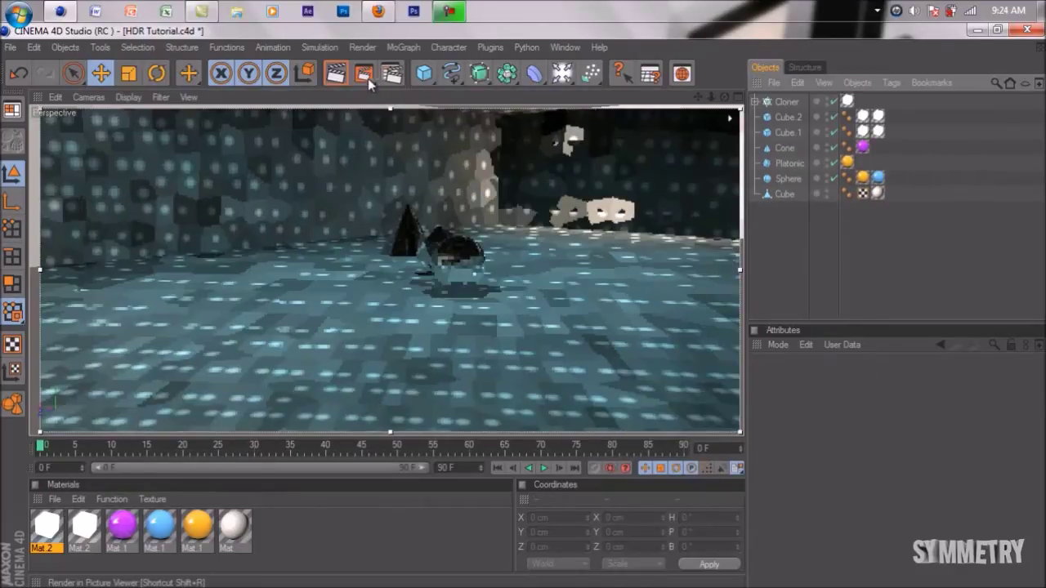
mouse_move(363, 74)
left_mouse_down()
mouse_move(384, 188)
mouse_move(451, 211)
left_mouse_up()
left_click(450, 211)
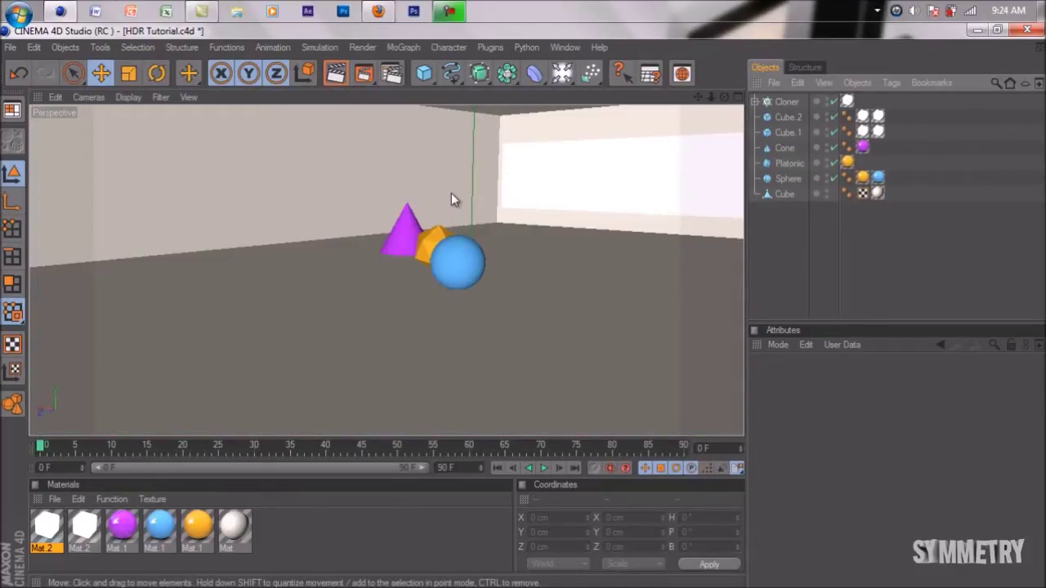
Zoom out and orbit the view to see the room from above.
scroll(523, 316, "down", 5)
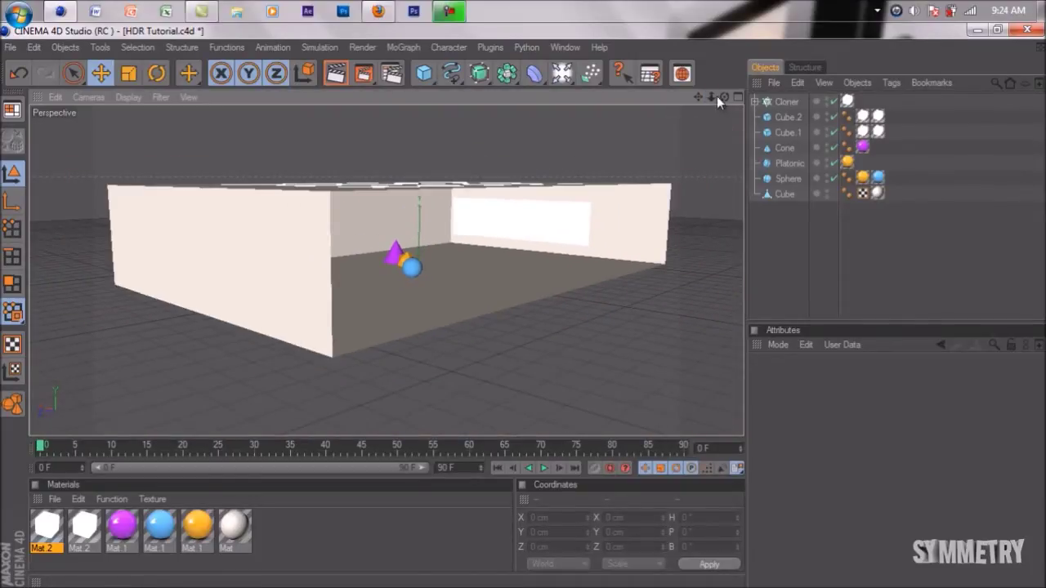
left_click_drag(716, 96, 524, 306)
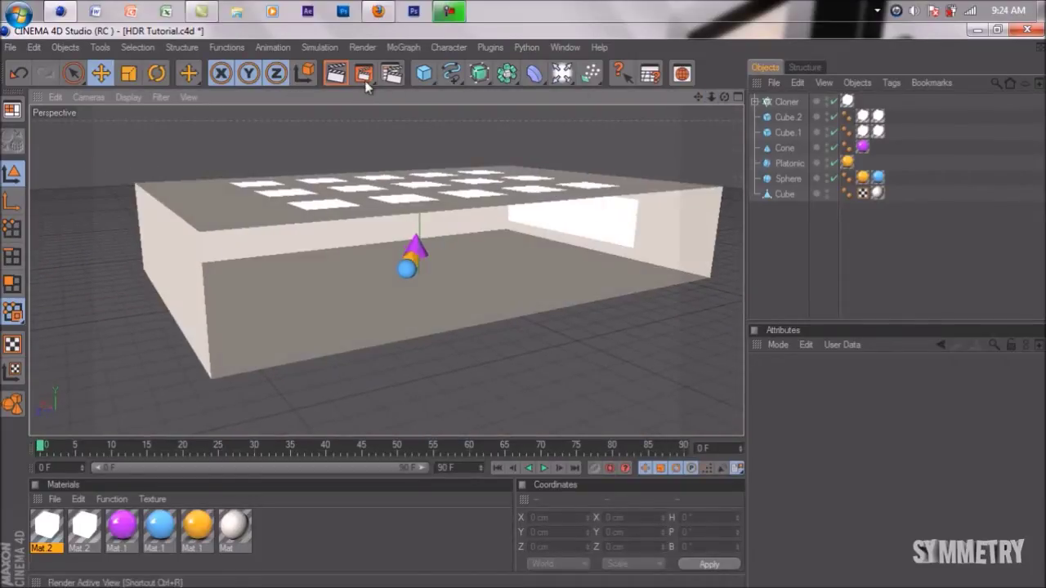
left_click(394, 75)
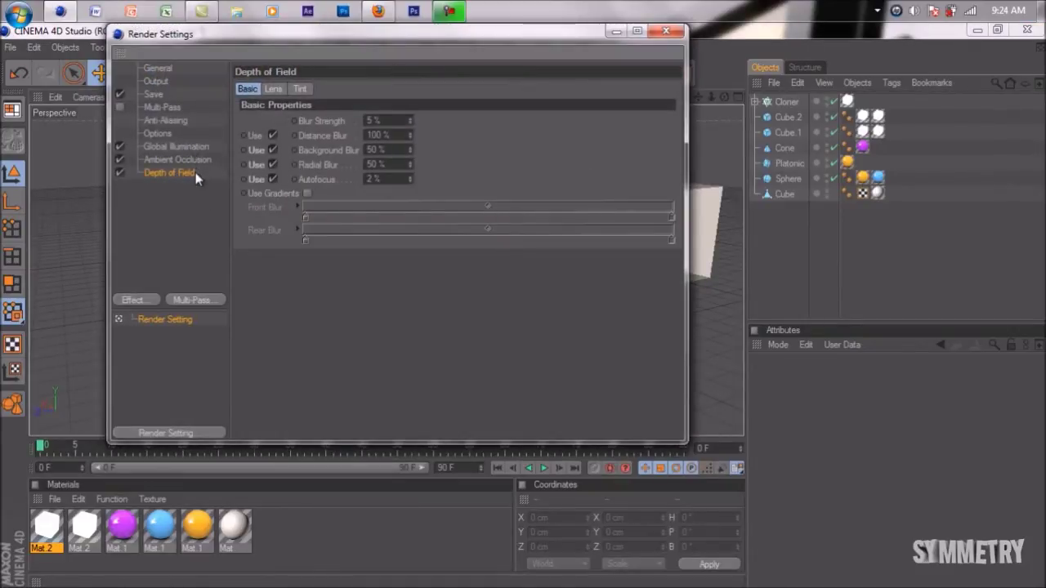
Replace the render effects with Ambient Occlusion and Global Illumination, turning on irradiance cache auto-save.
left_click(171, 148, "shift")
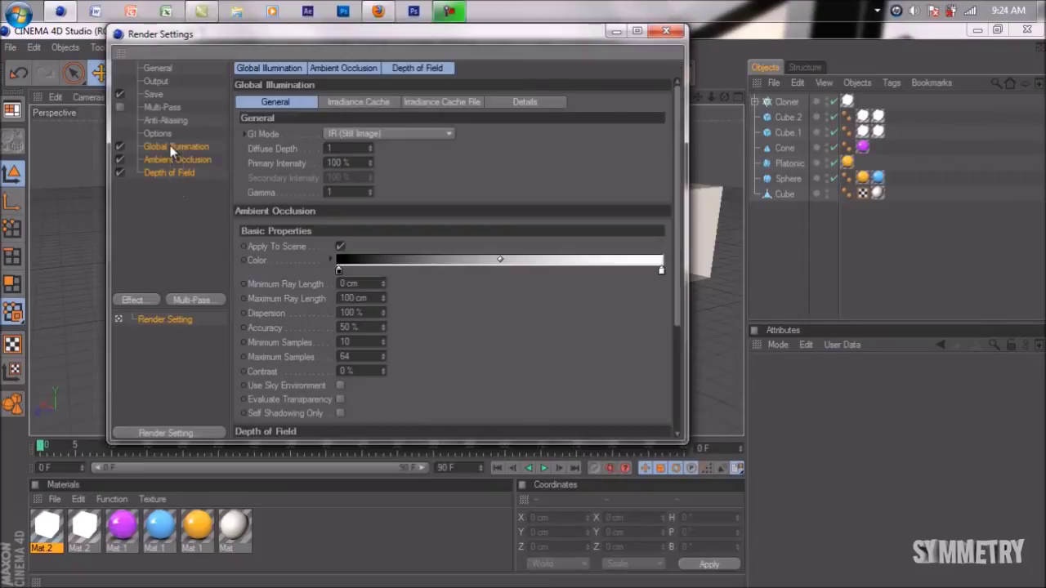
key("Delete")
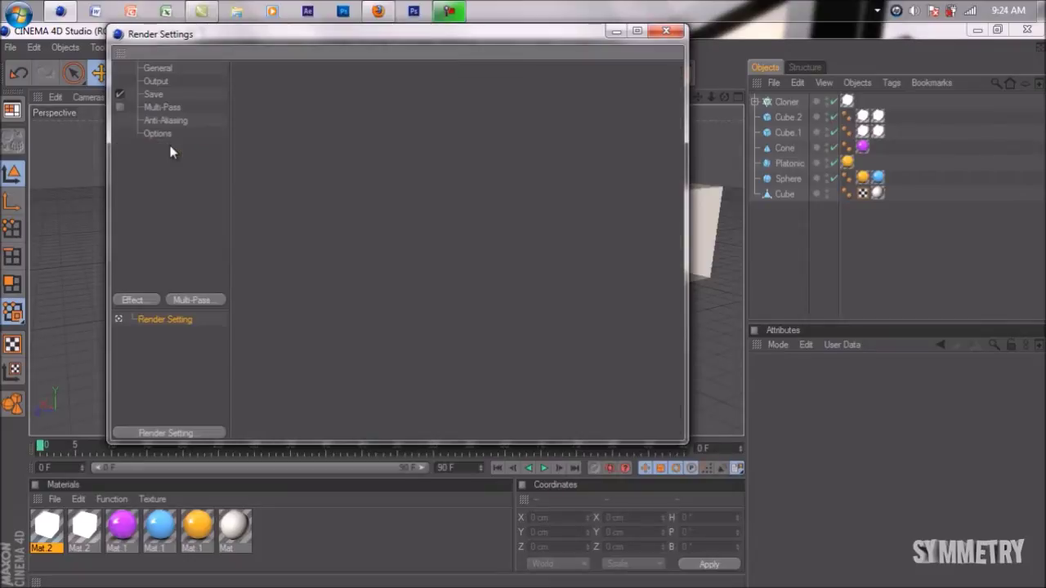
left_click(143, 300)
left_click(190, 289)
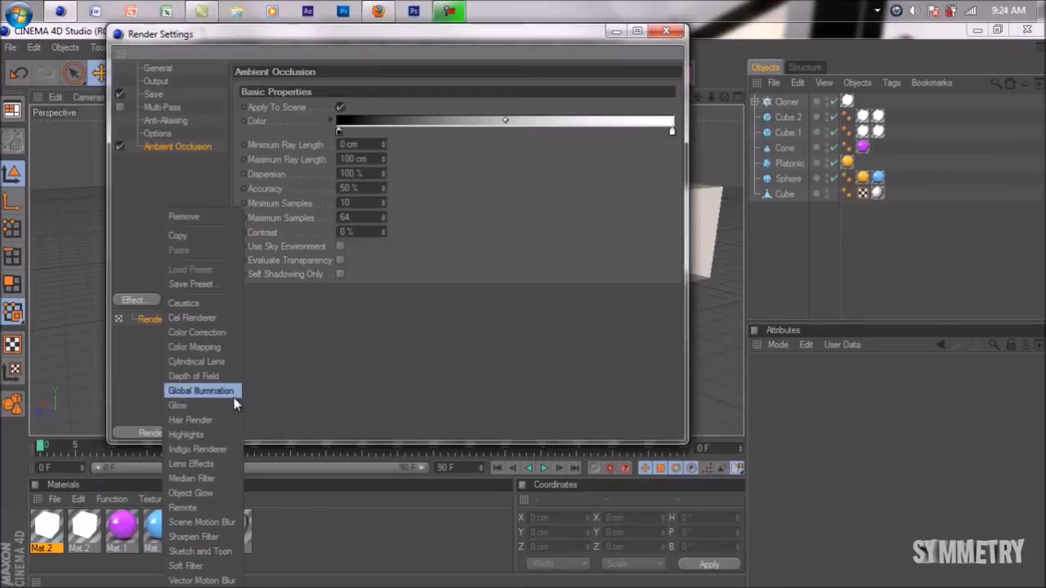
left_click(233, 392)
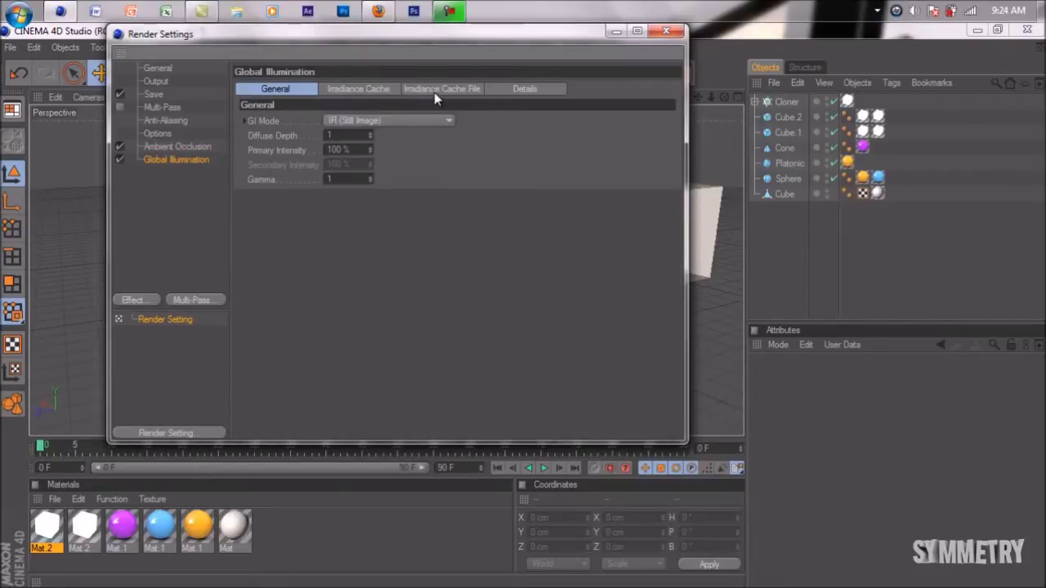
left_click(460, 89)
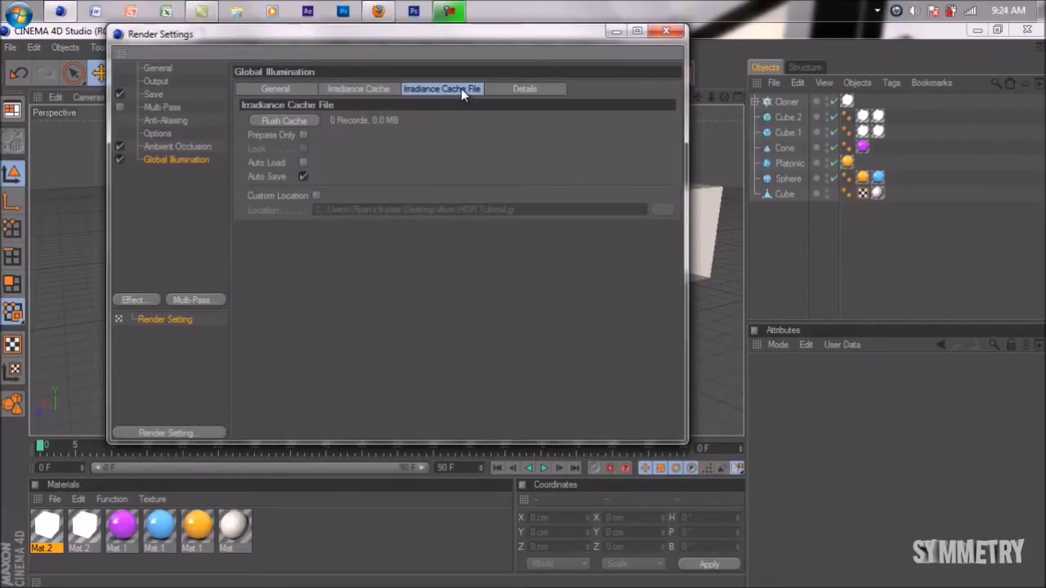
left_click(303, 177)
Add Depth of Field with Background Blur, Radial Blur and Autofocus enabled.
left_click(147, 301)
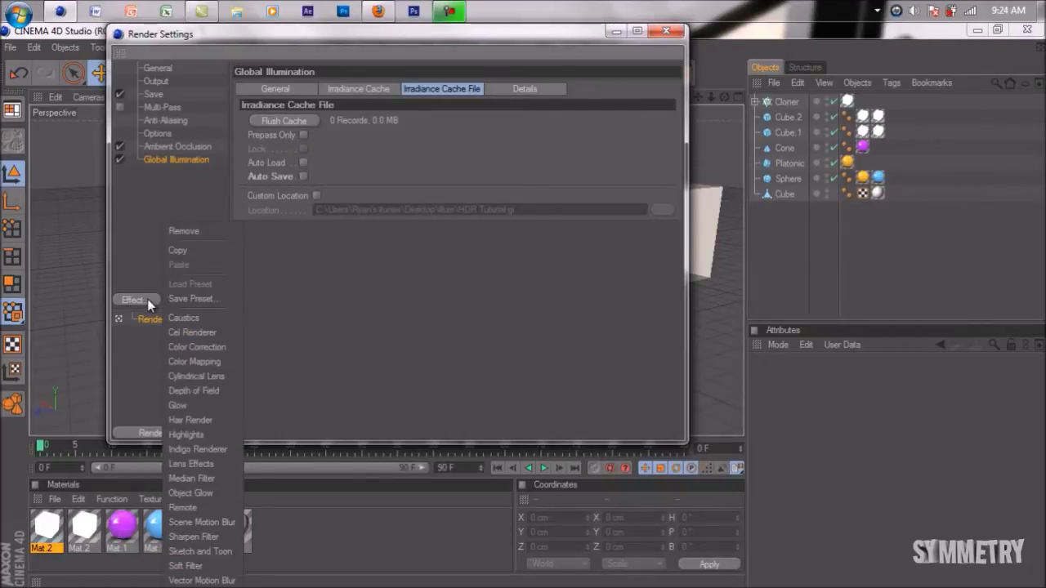
left_click(215, 390)
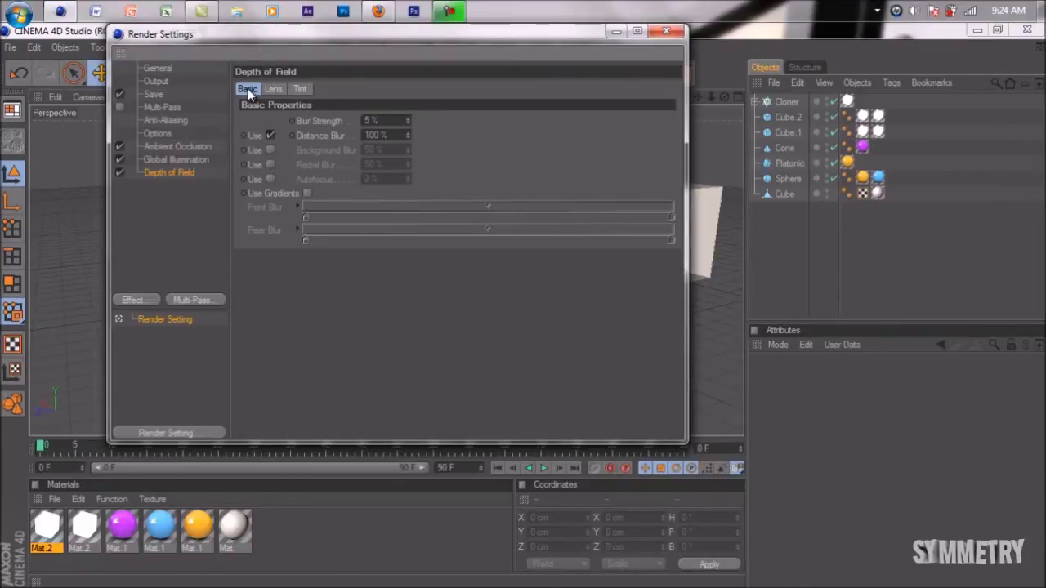
left_click(272, 150)
left_click(273, 164)
left_click(274, 179)
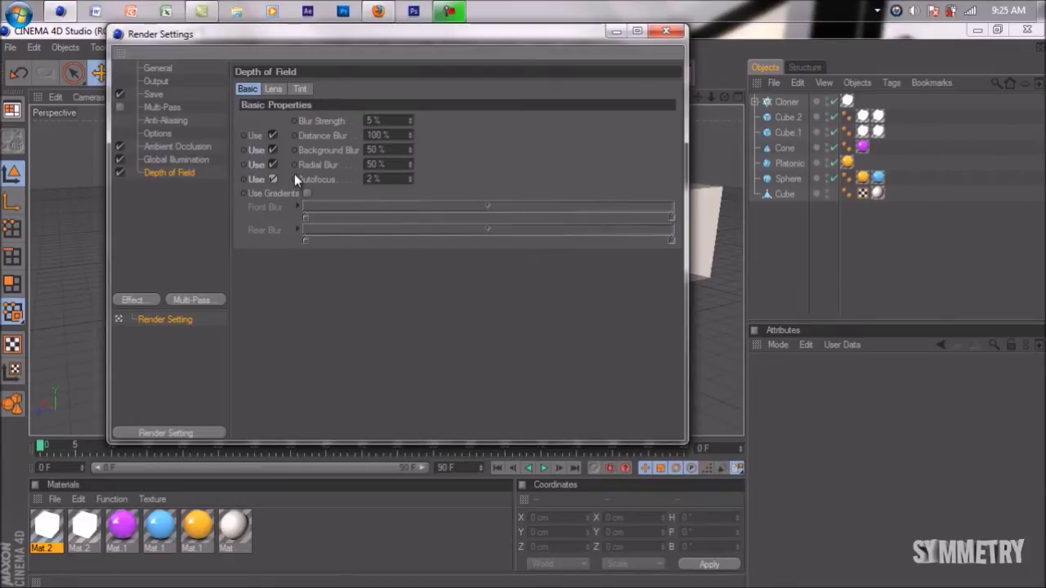
Set the Depth of Field Lens Sharpness to 5%.
left_click(274, 89)
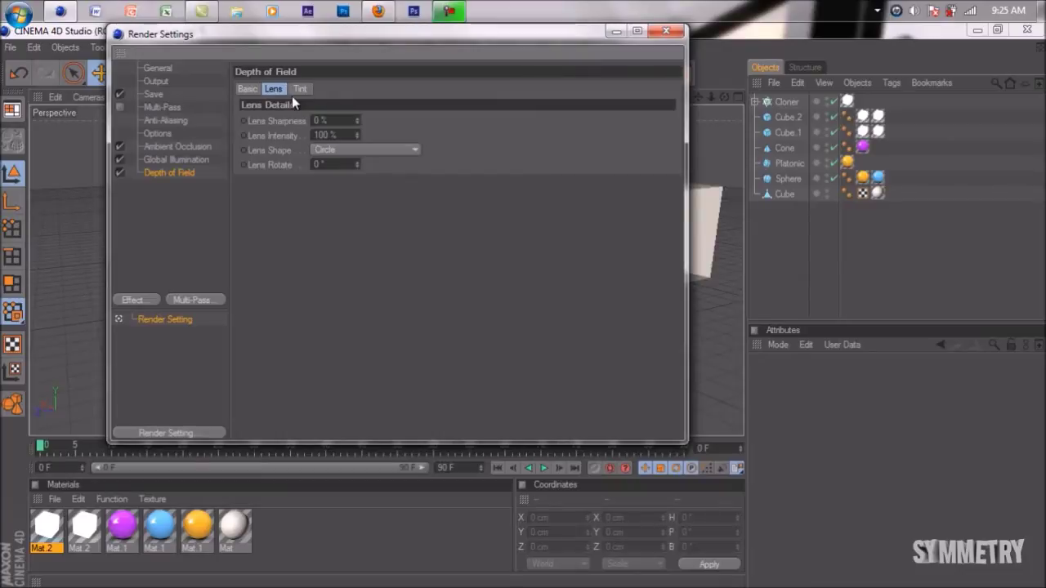
double_click(319, 120)
type("5")
key("Return")
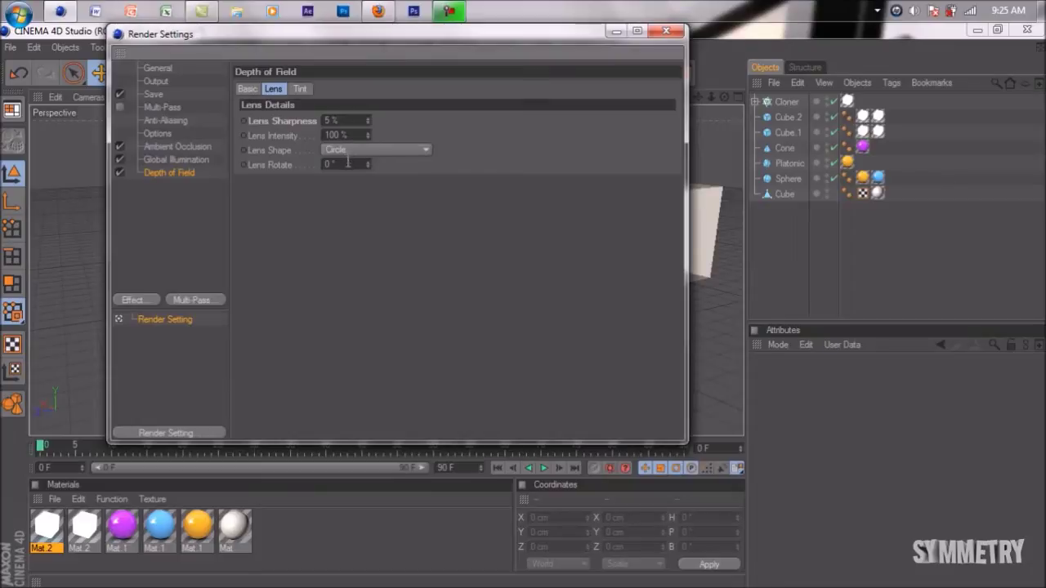
left_click(302, 89)
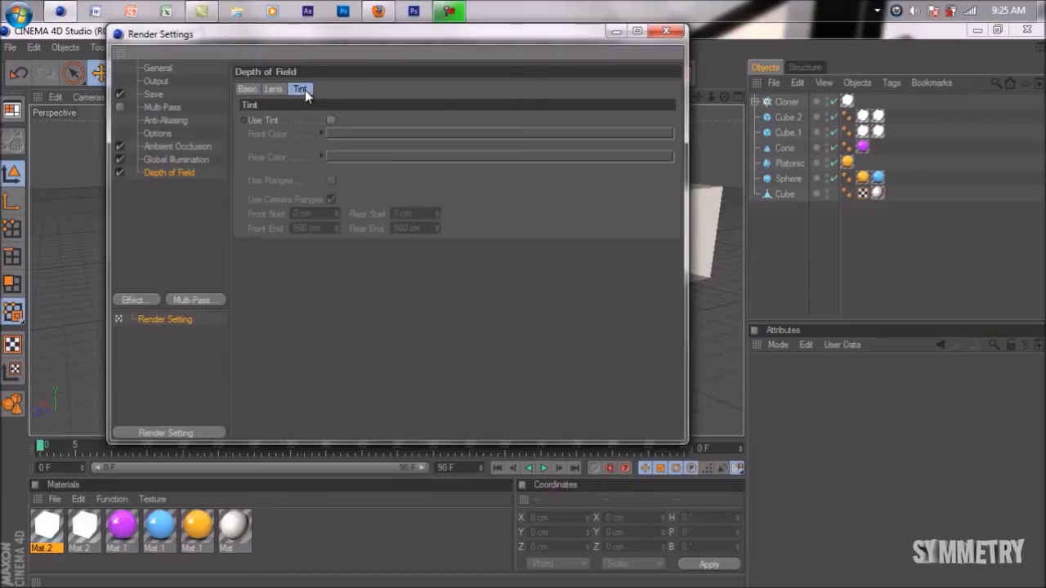
Frame the viewport close on the blue sphere and add a camera matching that view.
left_click(676, 35)
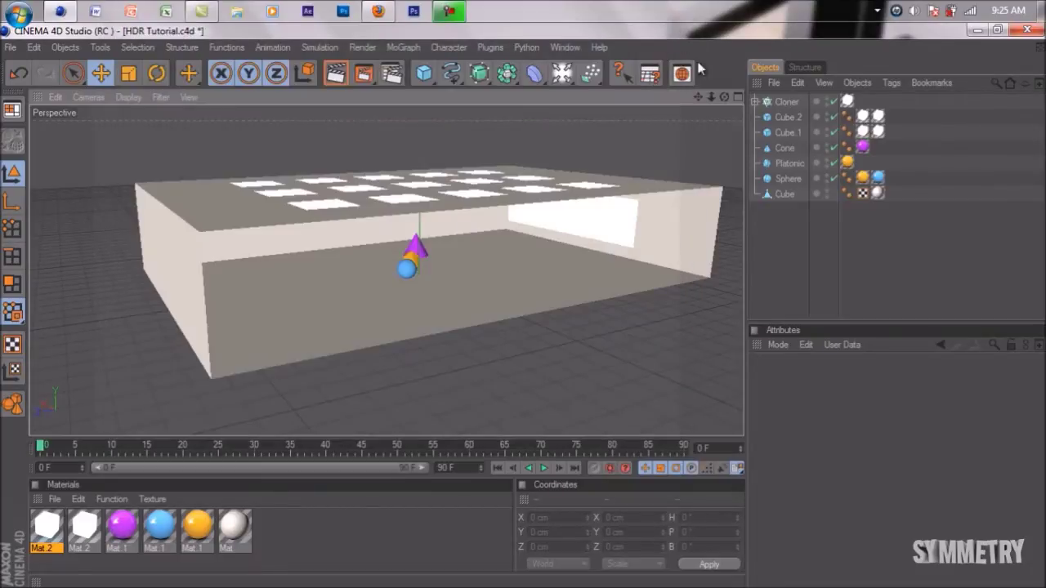
left_click_drag(699, 96, 539, 350)
left_click_drag(719, 97, 574, 238)
left_click_drag(711, 97, 525, 311)
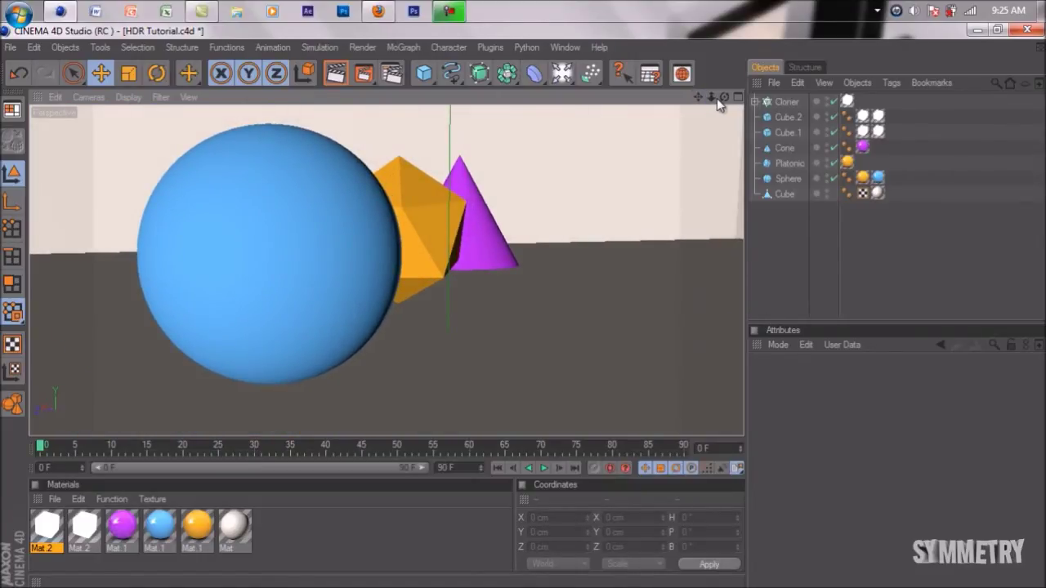
left_click_drag(717, 98, 522, 307)
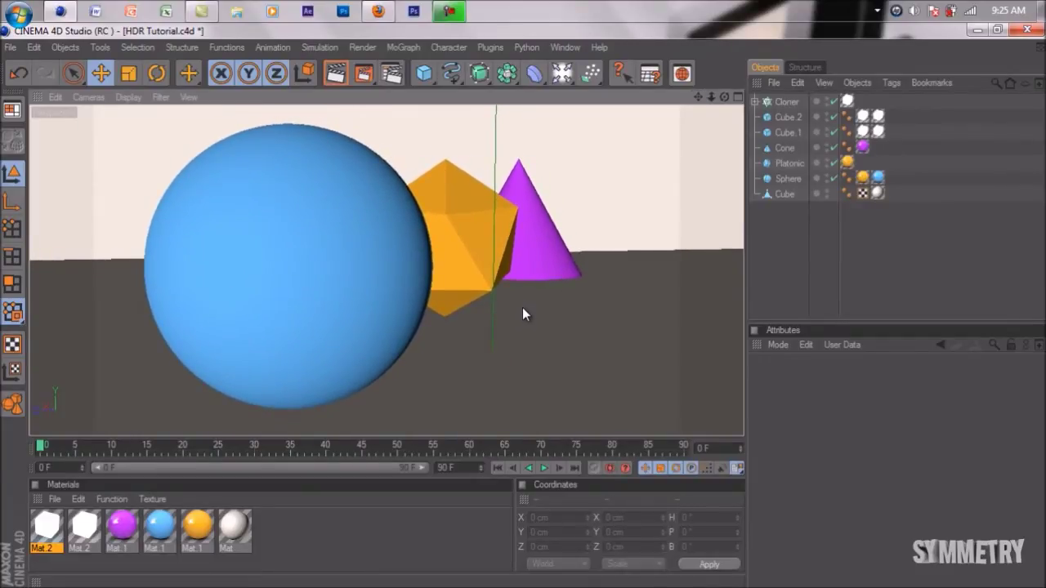
left_click_drag(566, 75, 640, 167)
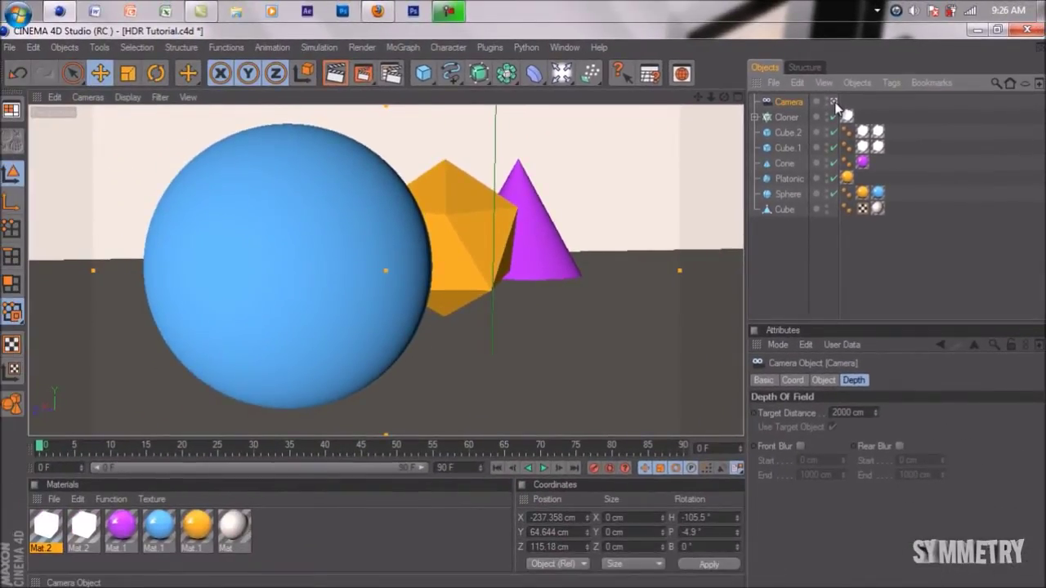
Leave the camera list and zoom and orbit out to see the camera from outside.
left_click(88, 98)
mouse_move(112, 120)
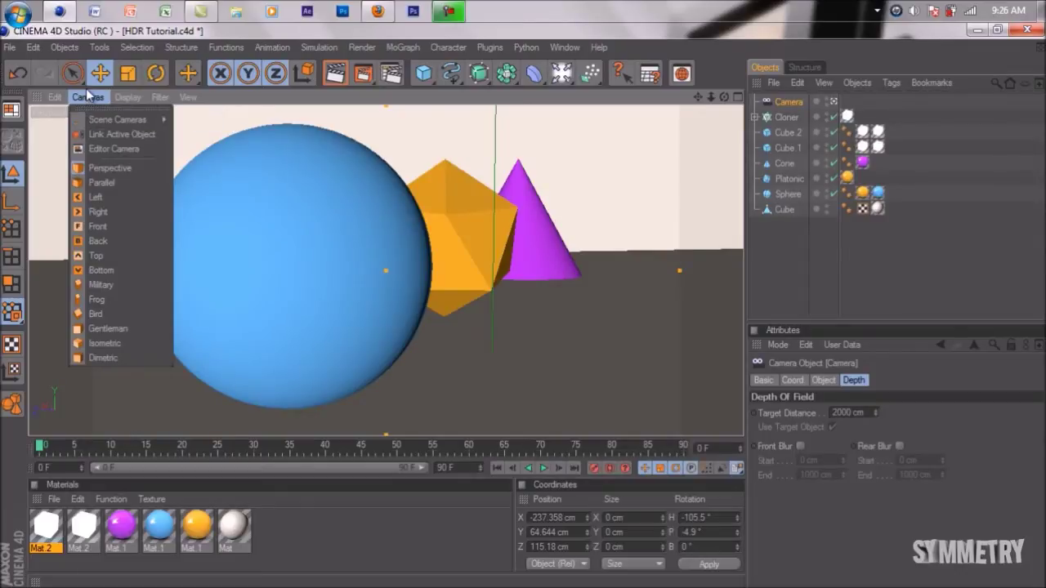
left_click(90, 99)
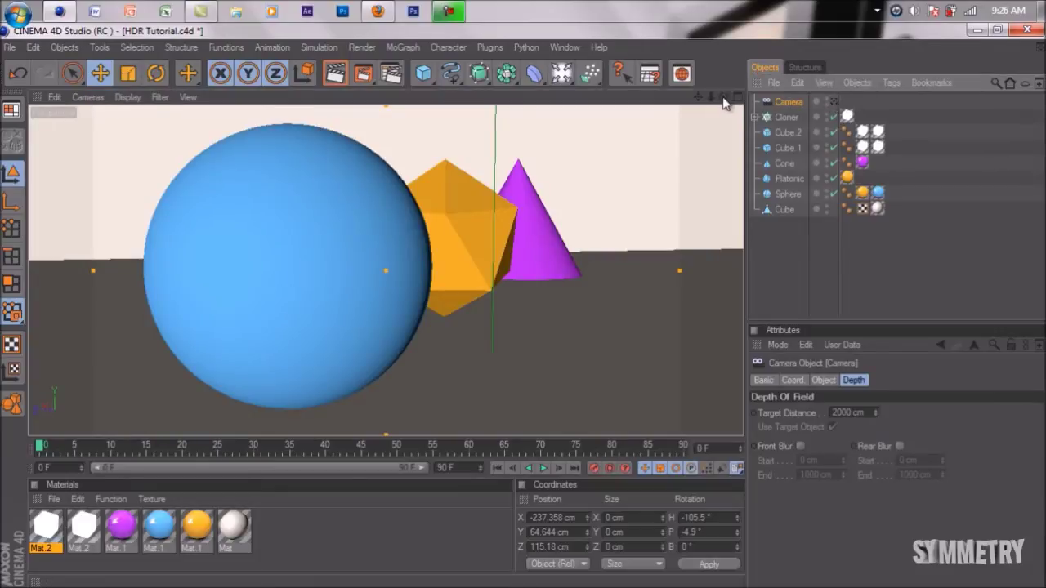
left_click_drag(714, 98, 329, 559)
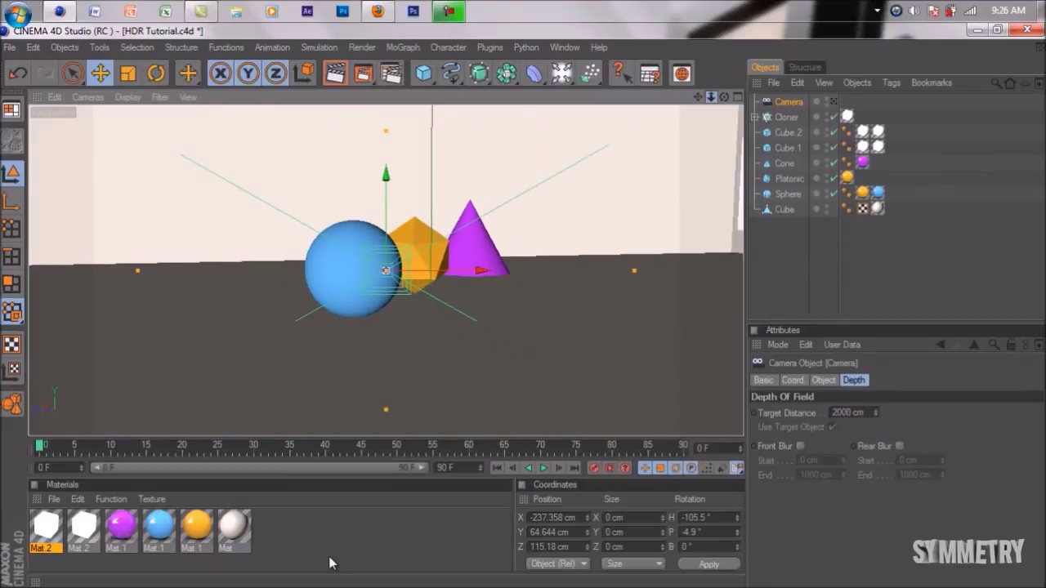
left_click_drag(728, 97, 523, 316)
left_click_drag(724, 100, 523, 307)
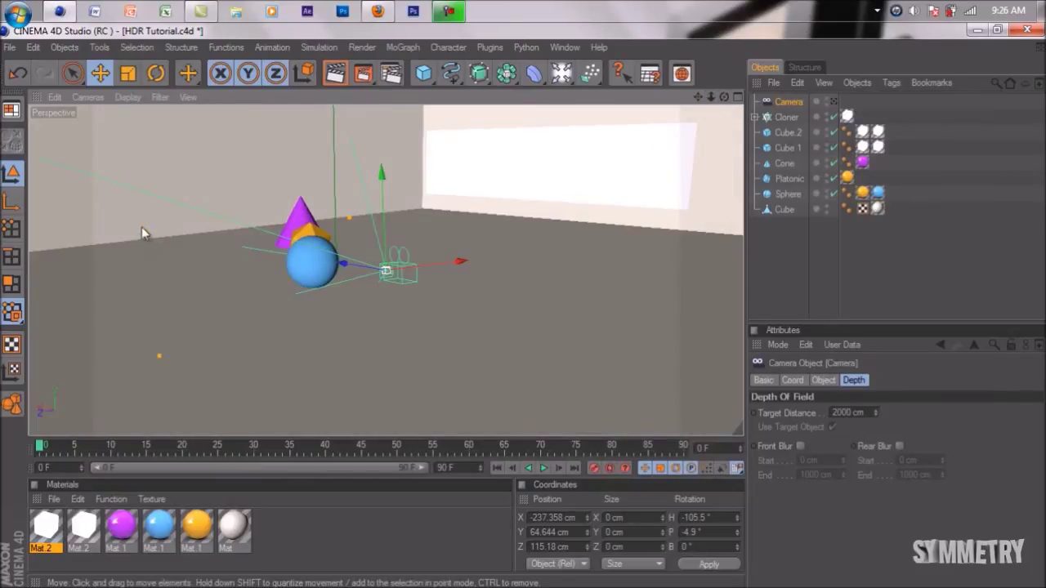
Drag the camera's focus handle to set its target distance to about 675 cm.
left_click_drag(349, 218, 520, 304)
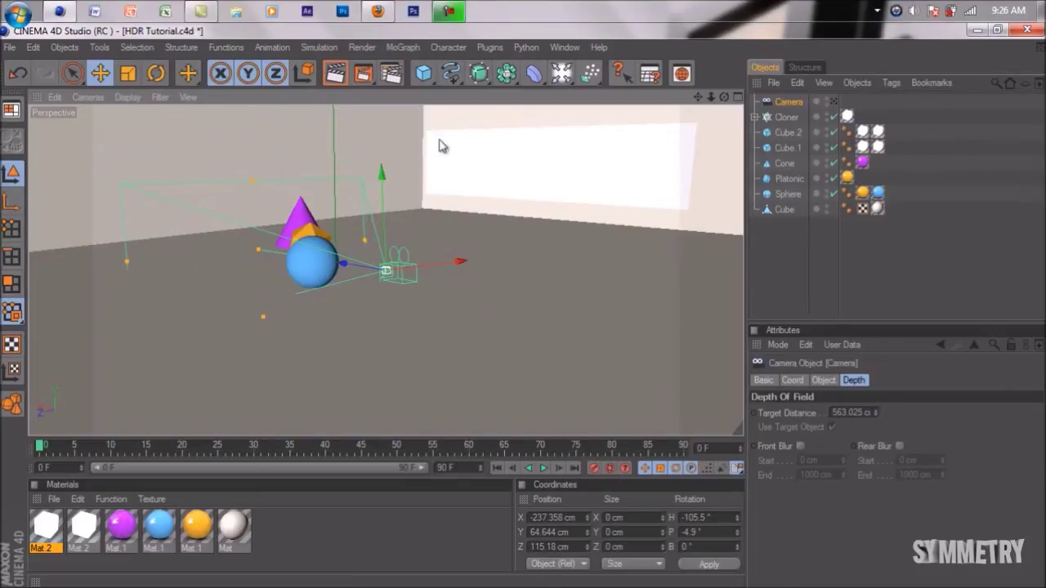
left_click_drag(721, 98, 518, 306)
left_click_drag(698, 96, 524, 307)
left_click_drag(276, 239, 516, 308)
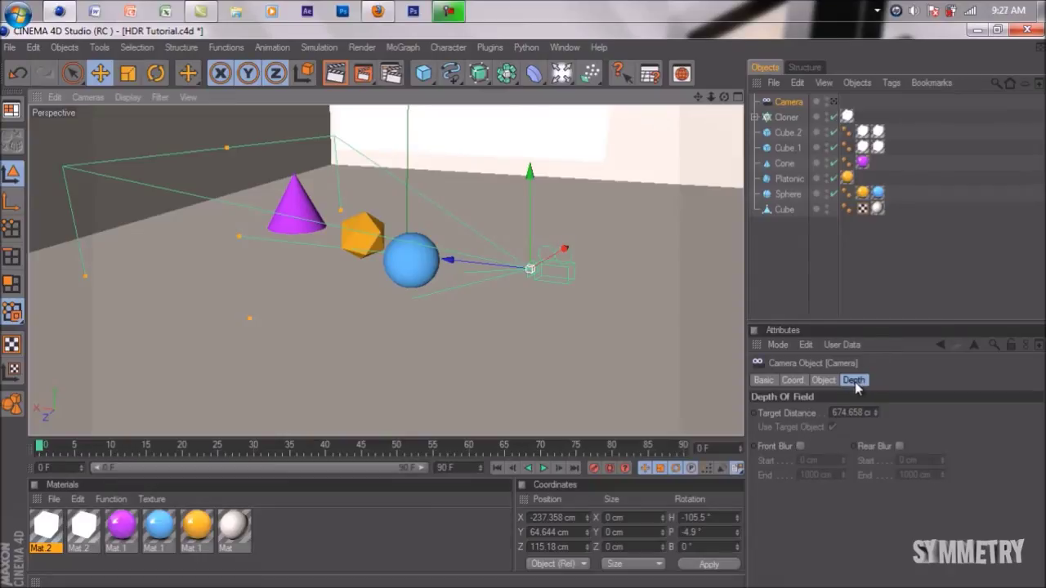
Enable Front Blur and Rear Blur and move the camera focus onto the blue sphere (~176 cm).
left_click(801, 447)
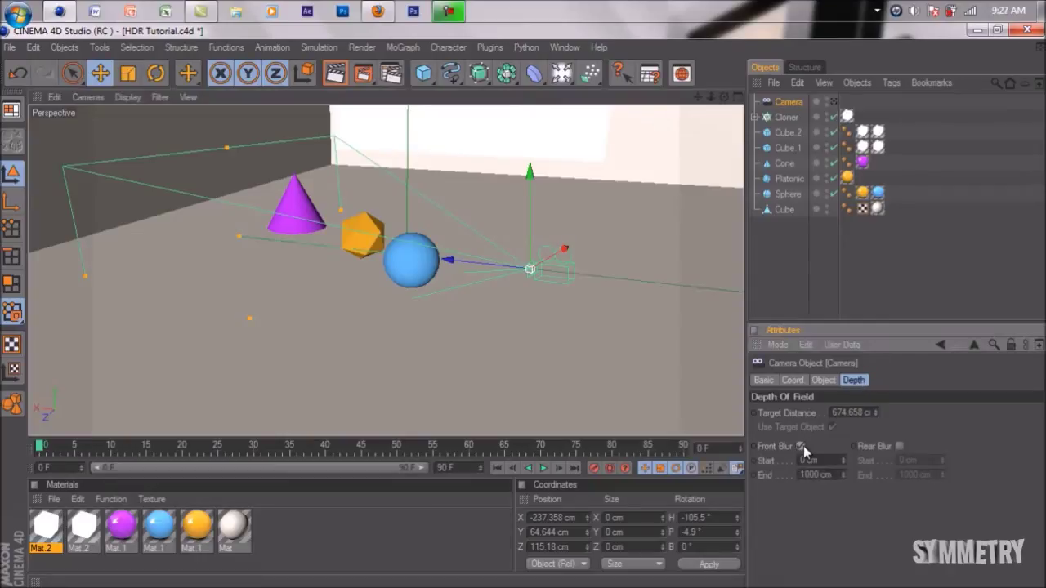
left_click(900, 446)
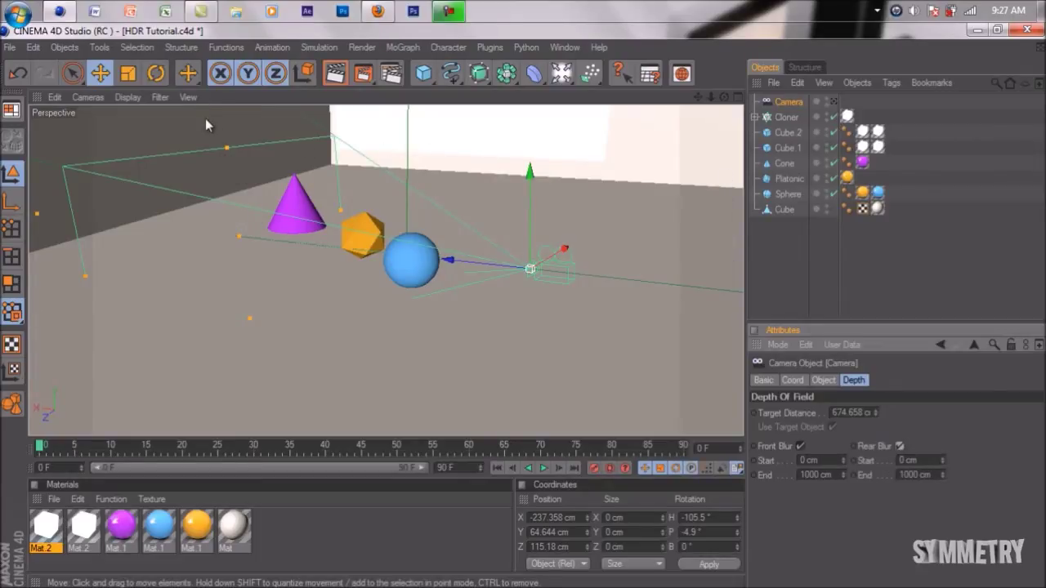
left_click_drag(240, 238, 244, 237)
left_click_drag(561, 317, 522, 306)
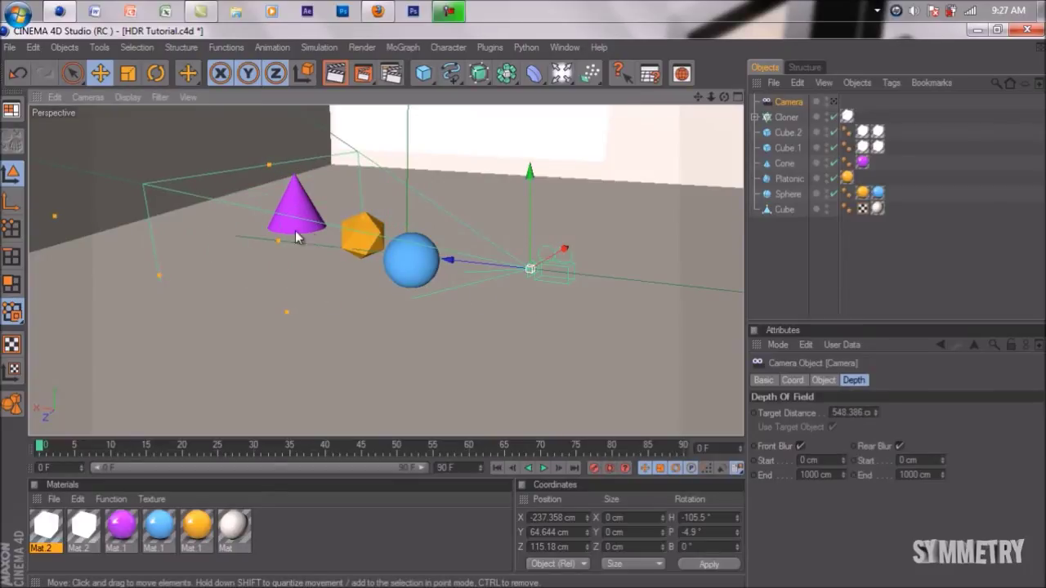
left_click_drag(525, 308, 521, 305)
left_click_drag(724, 98, 674, 101)
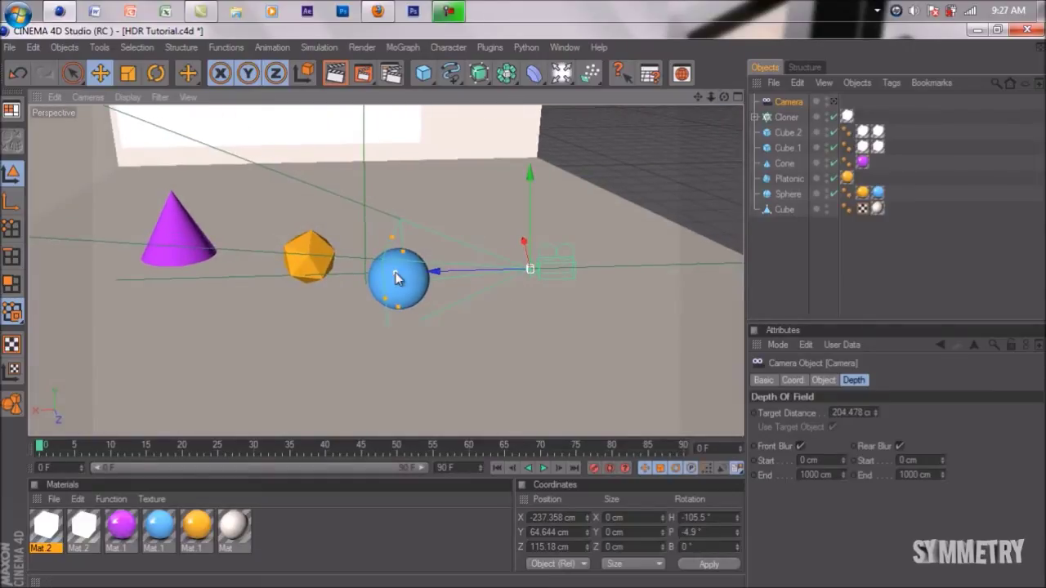
left_click_drag(523, 307, 524, 307)
left_click_drag(724, 98, 523, 305)
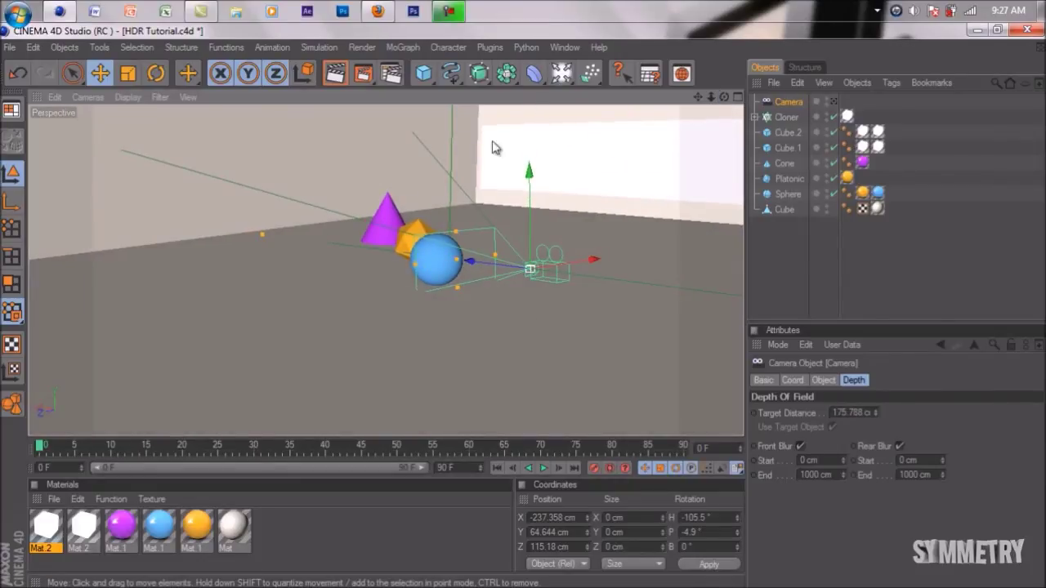
Pull the Rear Blur End in to about 302 cm, near the polyhedron.
left_click_drag(273, 232, 553, 329)
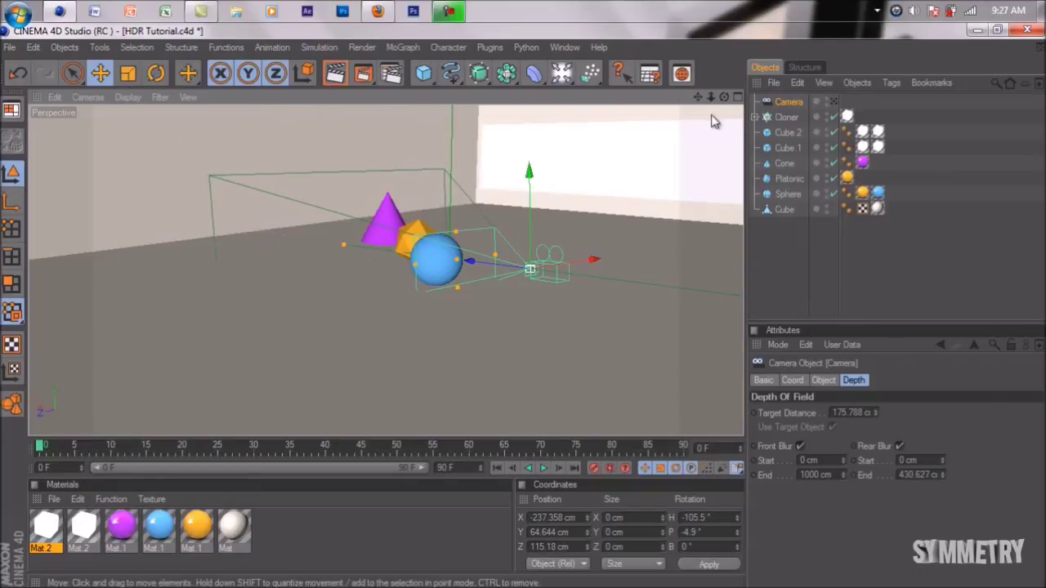
left_click_drag(711, 97, 686, 33)
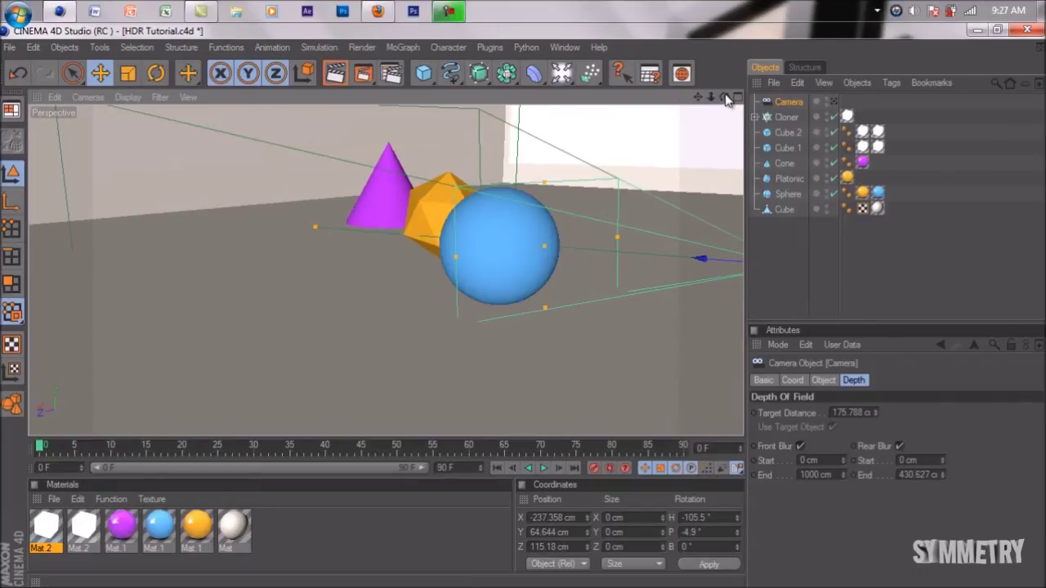
left_click_drag(724, 98, 544, 309)
key("ctrl+shift+z")
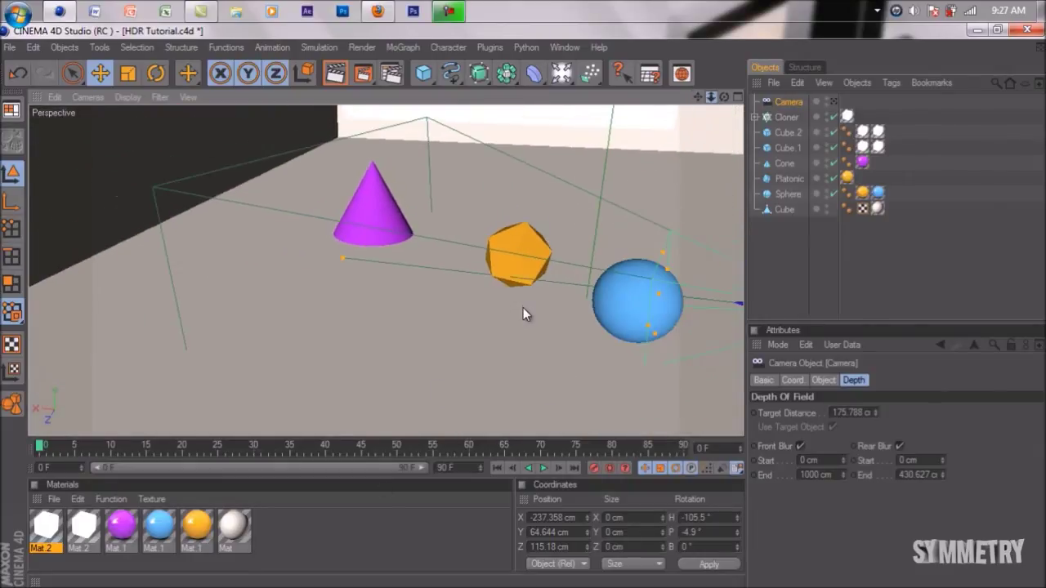
left_click_drag(338, 259, 523, 308)
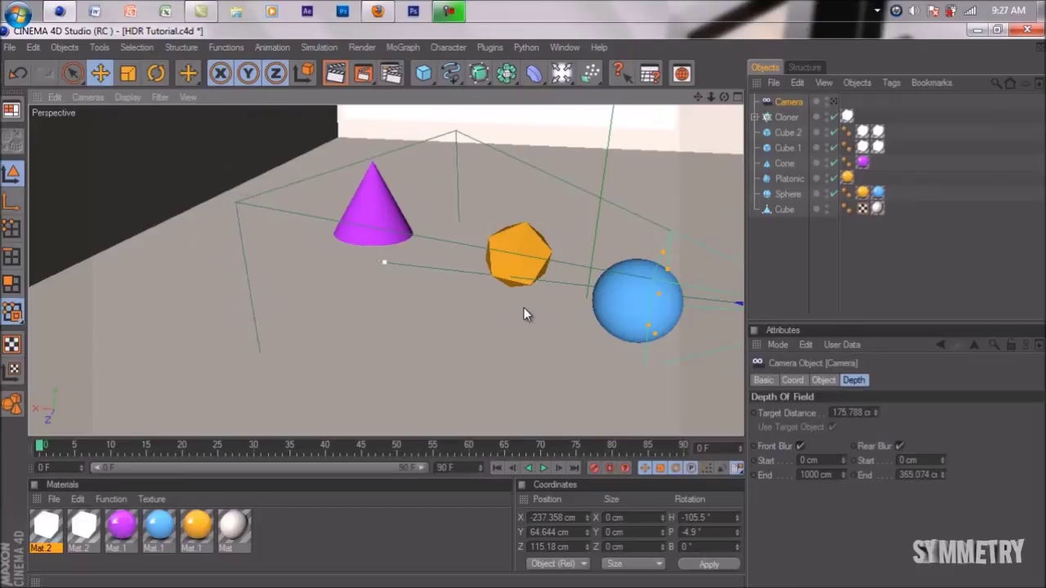
left_click_drag(726, 99, 507, 296)
left_click_drag(349, 371, 523, 307)
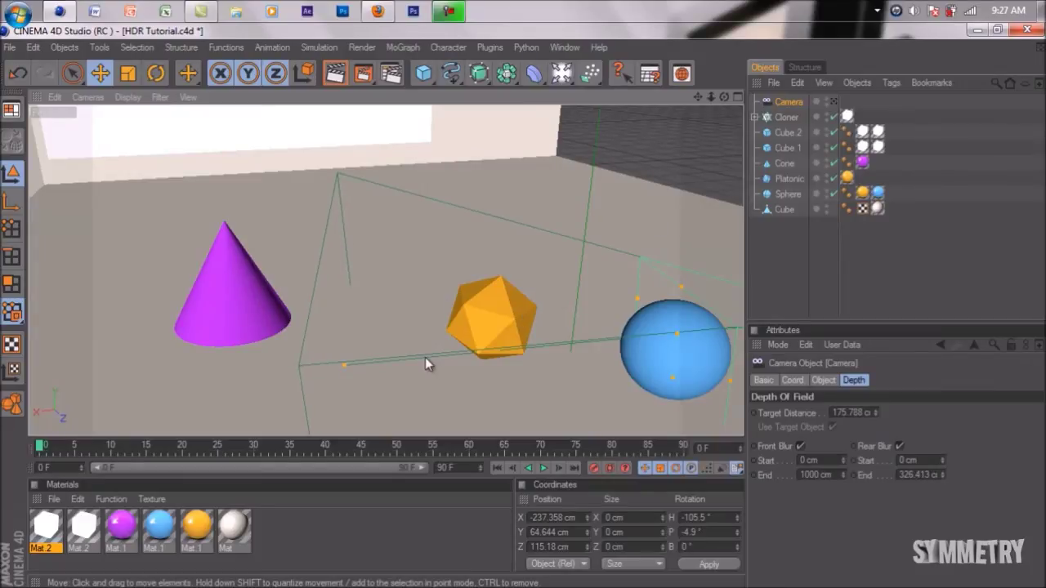
left_click_drag(344, 366, 523, 306)
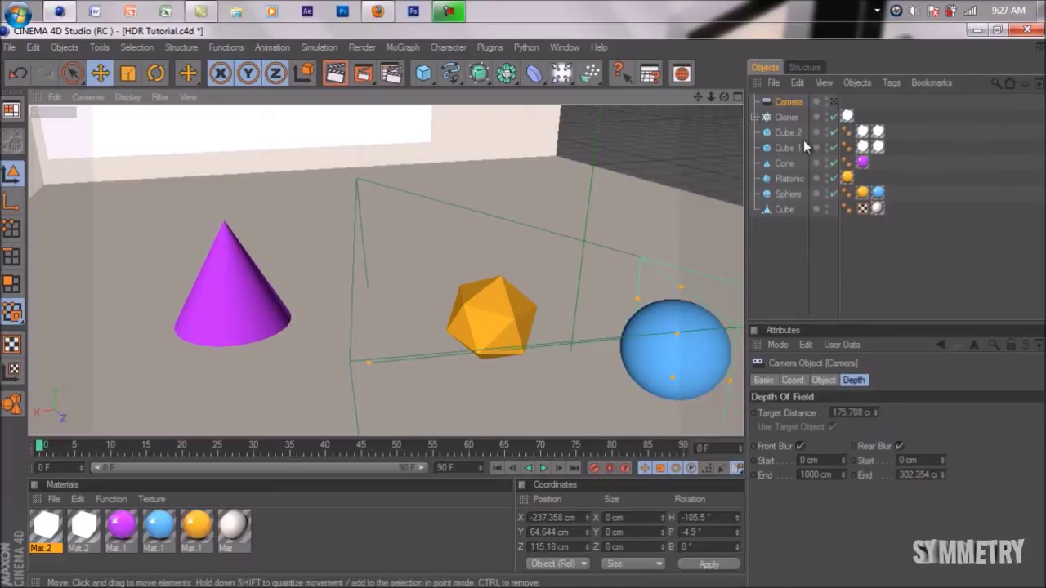
left_click_drag(725, 96, 543, 315)
left_click_drag(703, 94, 519, 305)
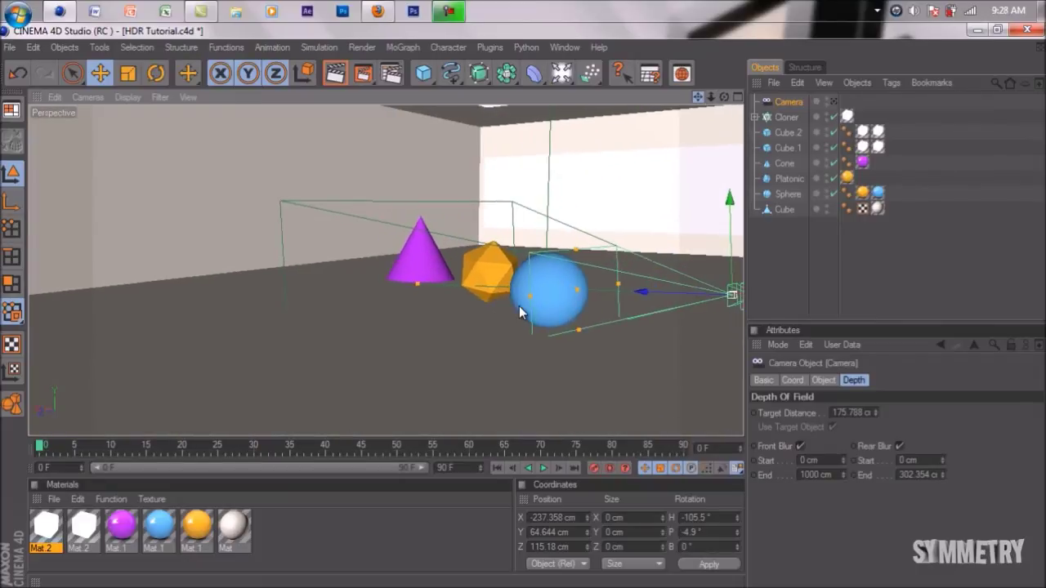
Switch the viewport to look through the scene camera and start rendering it.
left_click(834, 102)
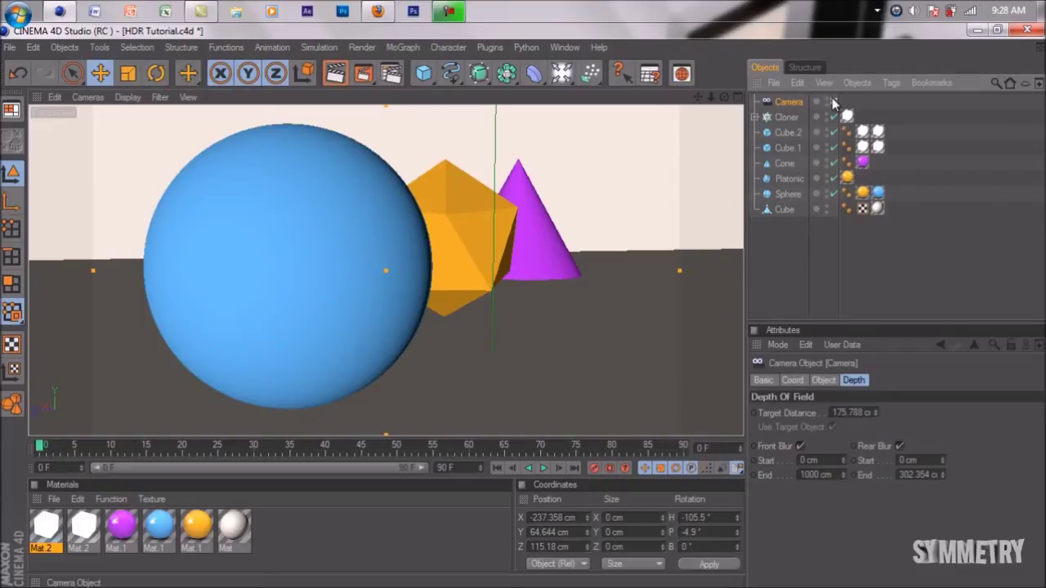
left_click(335, 73)
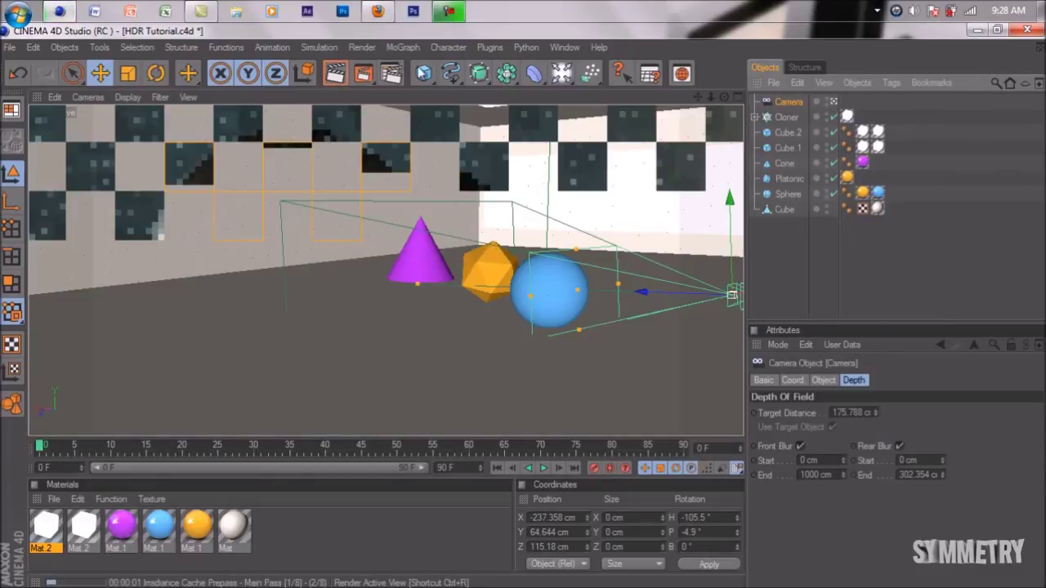
left_click(783, 102)
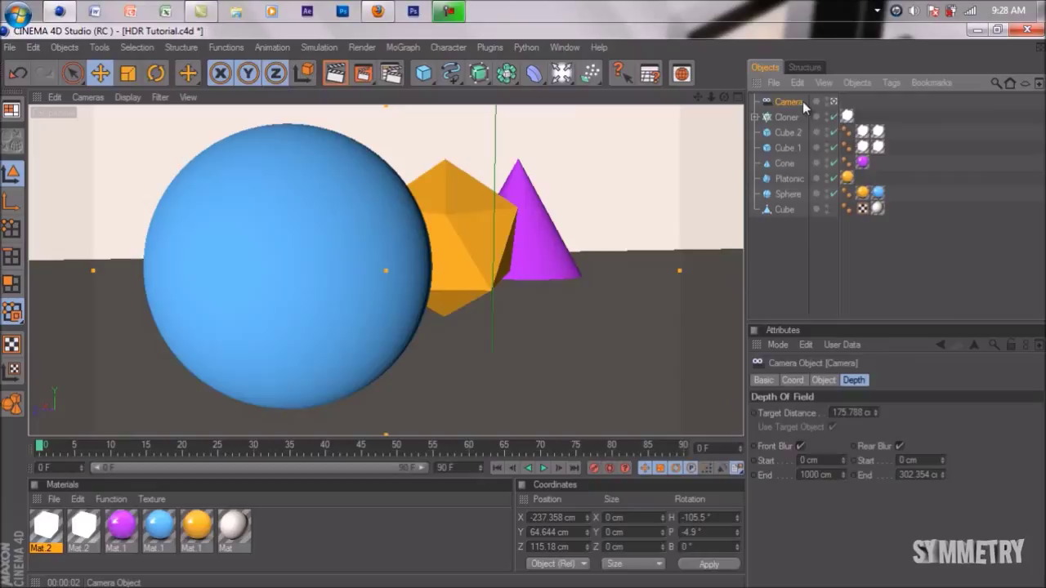
Render the camera view with depth of field, keeping the sphere sharp and the other objects blurred.
left_click(335, 74)
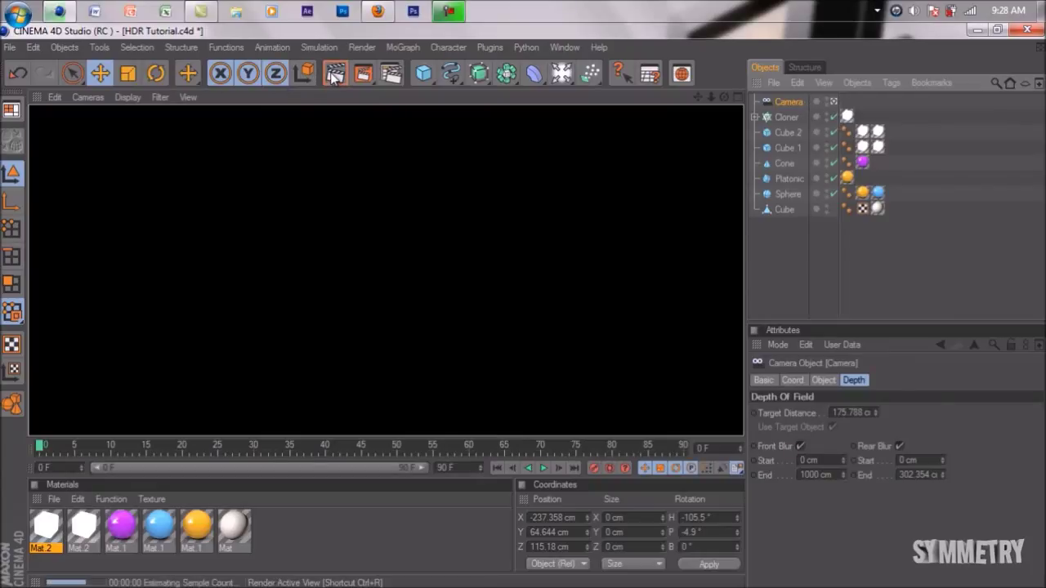